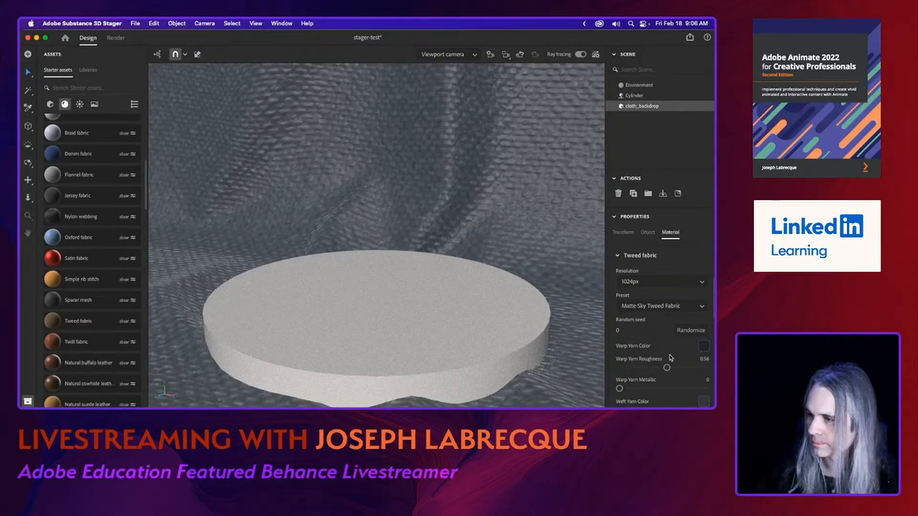
# Set the cloth backdrop's weft yarn color to a dark orange, RGB 120, 45, 2.
pyautogui.scroll(-3, 670, 357)
pyautogui.scroll(-2, 671, 357)
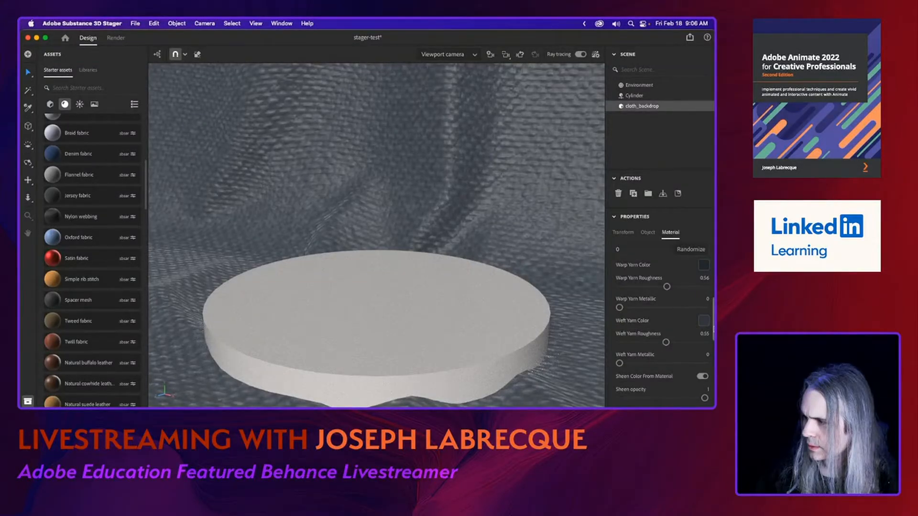
pyautogui.click(704, 320)
pyautogui.moveTo(614, 362); pyautogui.dragTo(587, 359)
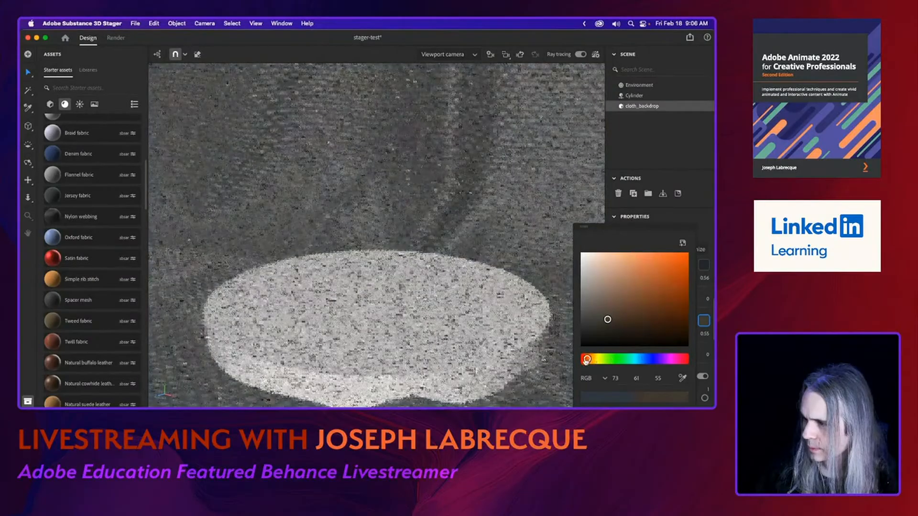
pyautogui.click(686, 302)
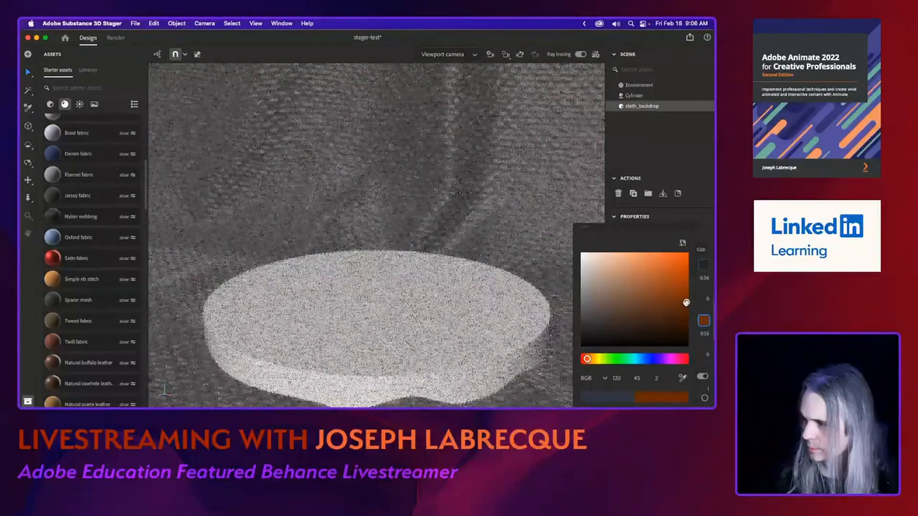
pyautogui.click(709, 215)
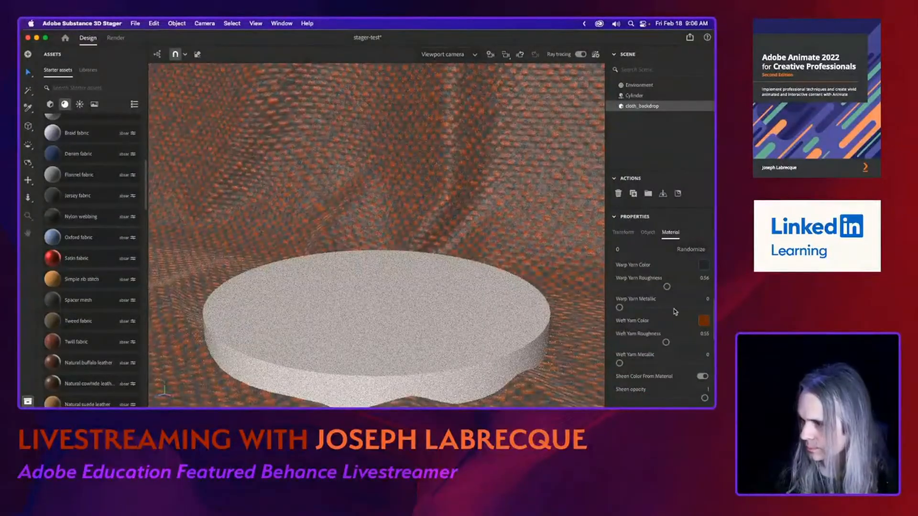
# Change the texture resolution of the backdrop's Tweed fabric material to a setting higher than 1024px.
pyautogui.scroll(1, 676, 349)
pyautogui.scroll(6, 676, 349)
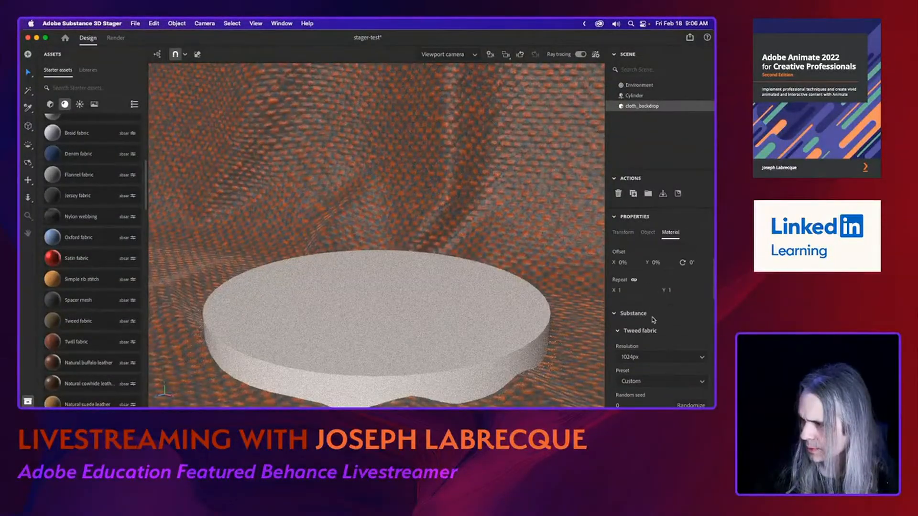
pyautogui.click(700, 357)
pyautogui.click(665, 393)
# Examine the Tweed fabric's remaining settings, including its technical parameters, base surface and normal options.
pyautogui.scroll(-7, 674, 371)
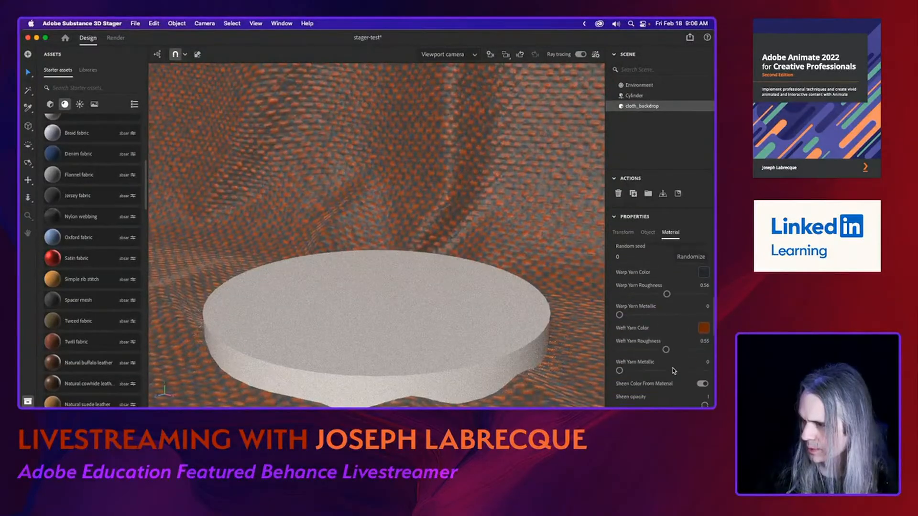
pyautogui.scroll(-3, 674, 370)
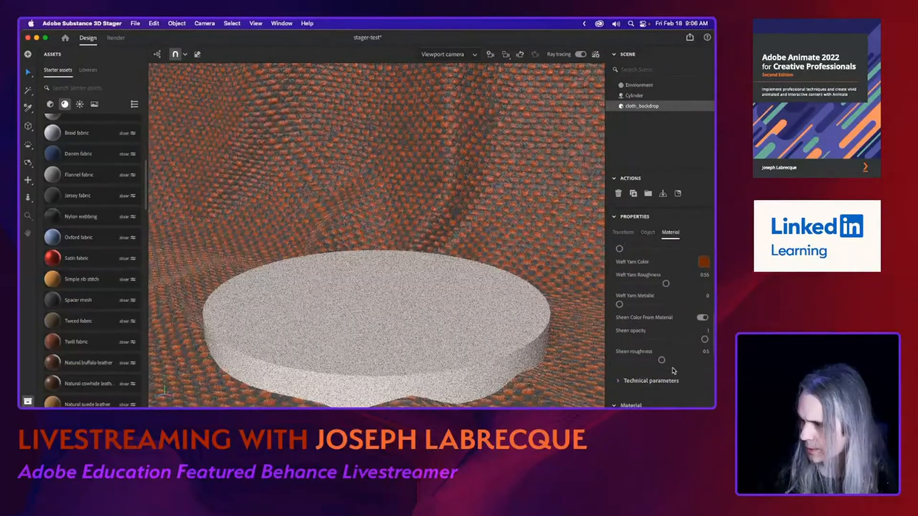
pyautogui.scroll(-3, 674, 371)
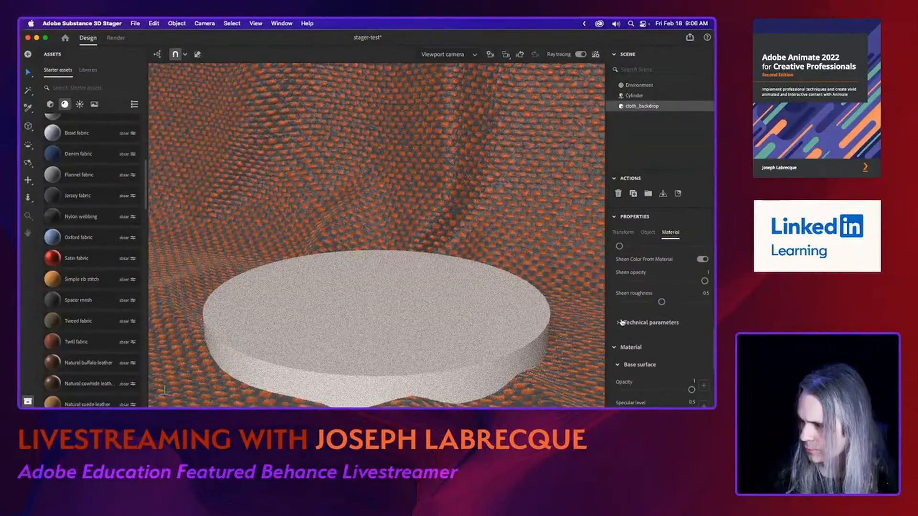
pyautogui.click(618, 323)
pyautogui.scroll(-5, 662, 331)
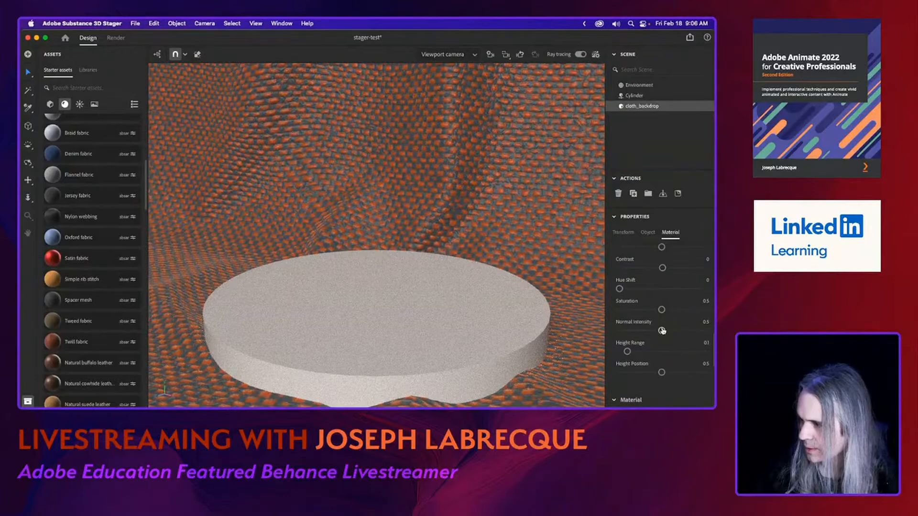
pyautogui.scroll(-1, 662, 331)
pyautogui.scroll(-8, 663, 330)
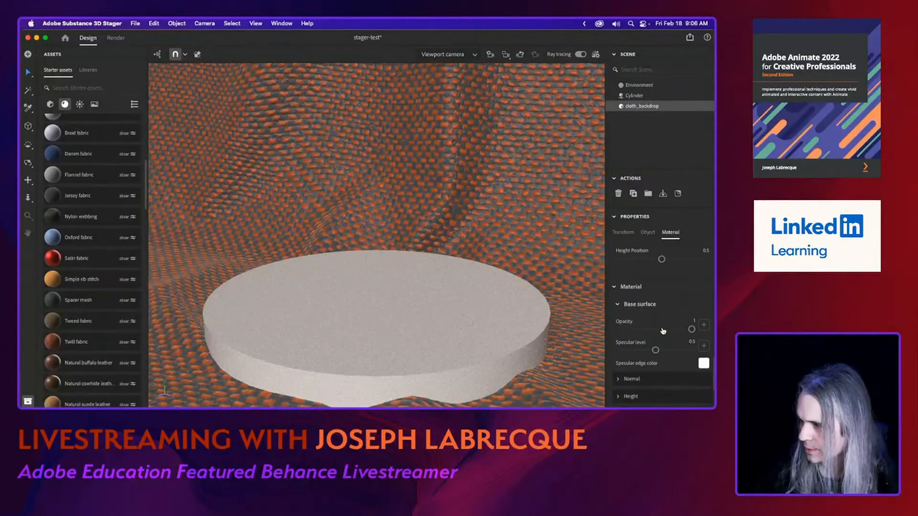
pyautogui.scroll(-5, 663, 331)
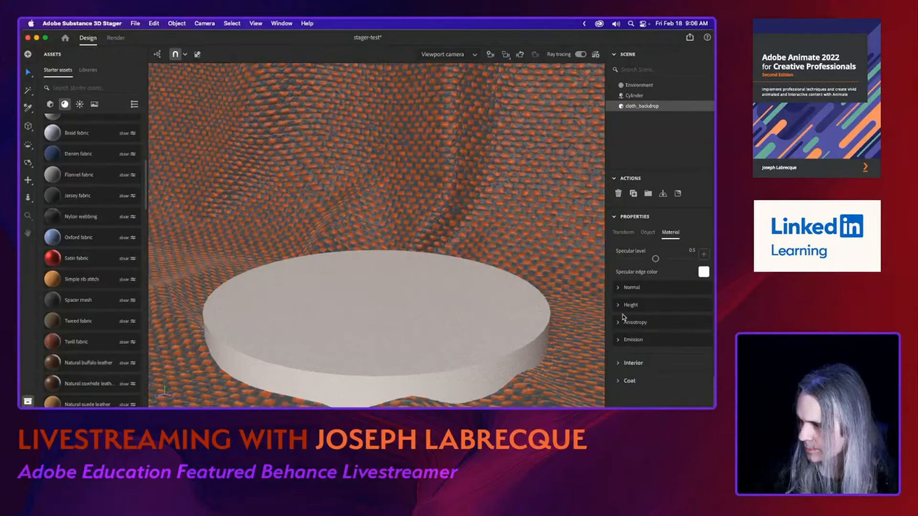
pyautogui.click(620, 288)
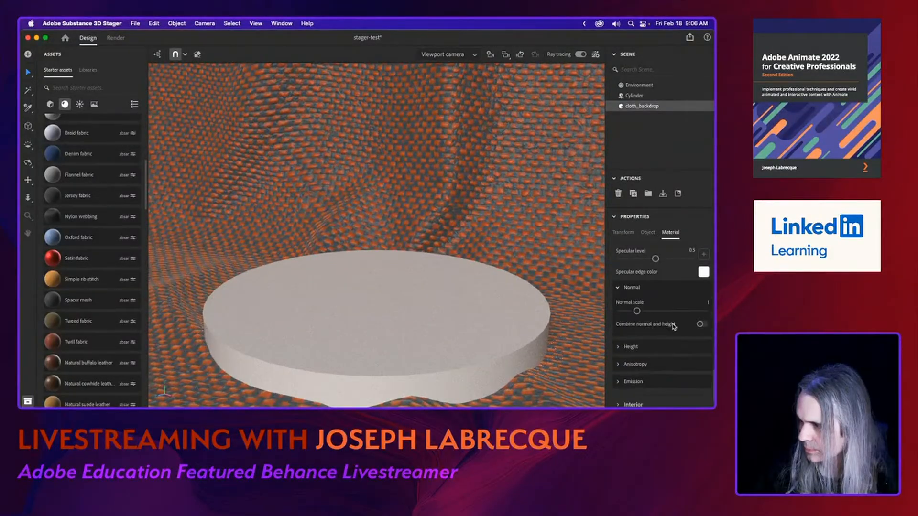
pyautogui.scroll(15, 673, 326)
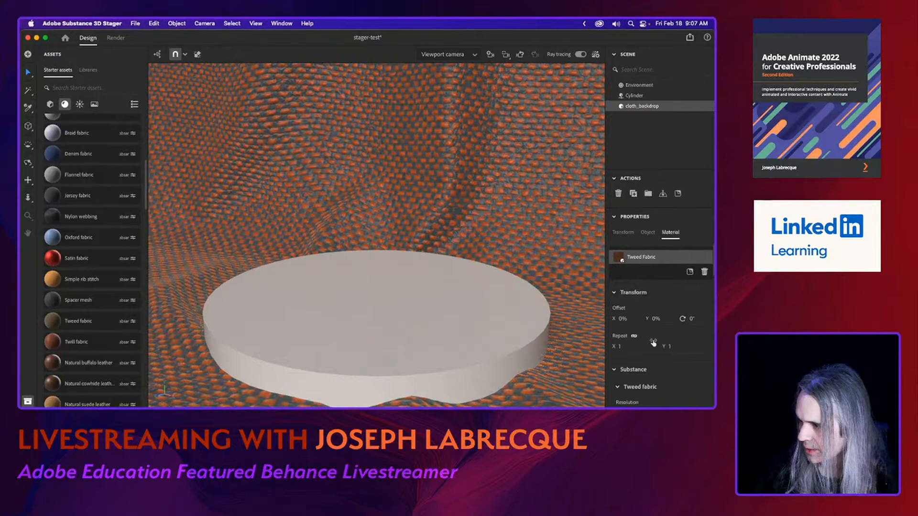
# Darken the Tweed fabric's weft yarn color to a near-black brown, RGB 18, 7, 0.
pyautogui.scroll(-10, 654, 342)
pyautogui.click(704, 327)
pyautogui.moveTo(683, 327); pyautogui.dragTo(695, 328)
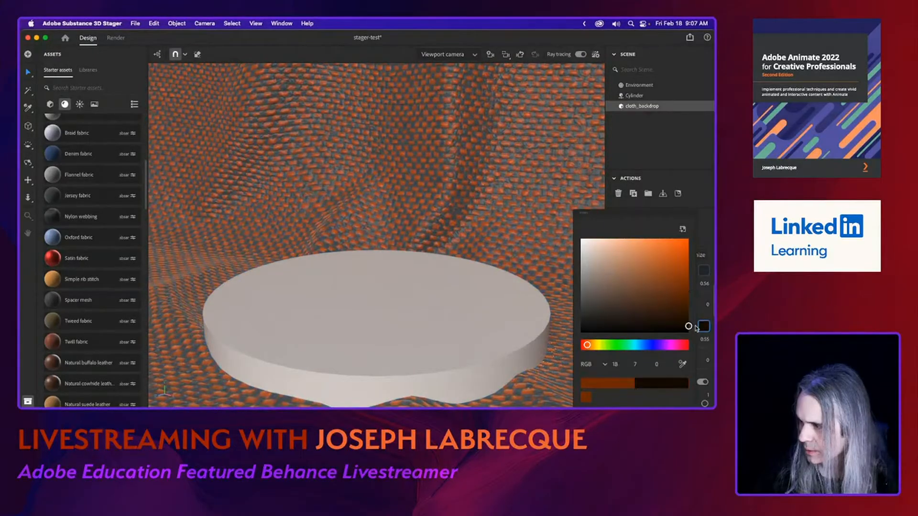
pyautogui.click(700, 216)
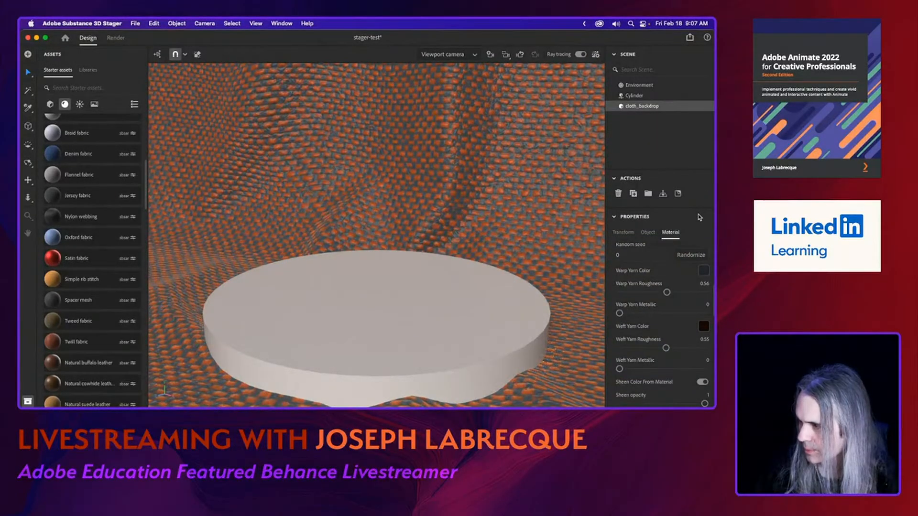
# Set the Tweed fabric's warp yarn color to a very dark blue, RGB 7, 20, 38.
pyautogui.click(704, 271)
pyautogui.click(670, 279)
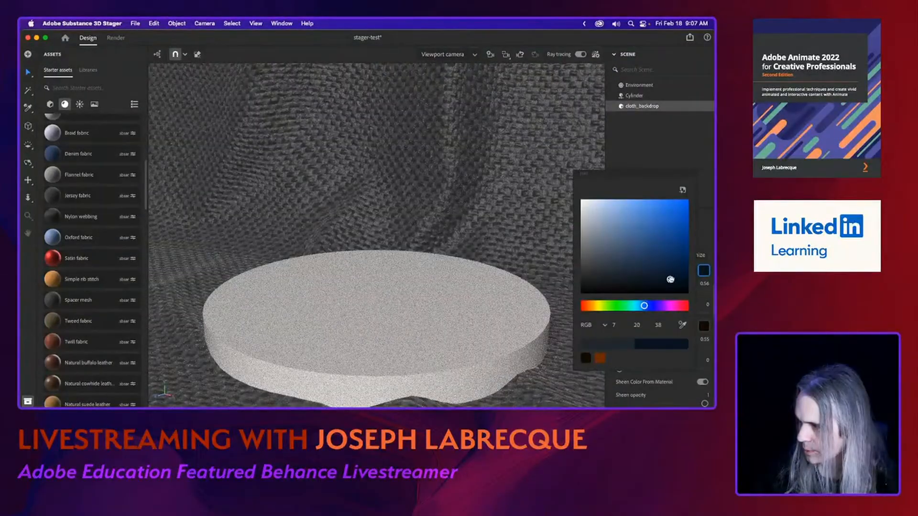
pyautogui.click(710, 244)
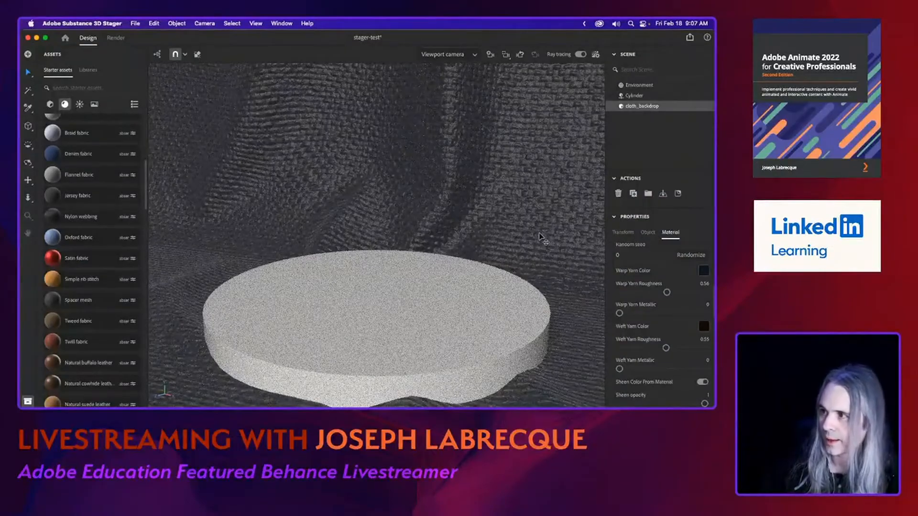
# Turn off ray tracing and apply the Volga blue granite material to the cylinder.
pyautogui.click(580, 54)
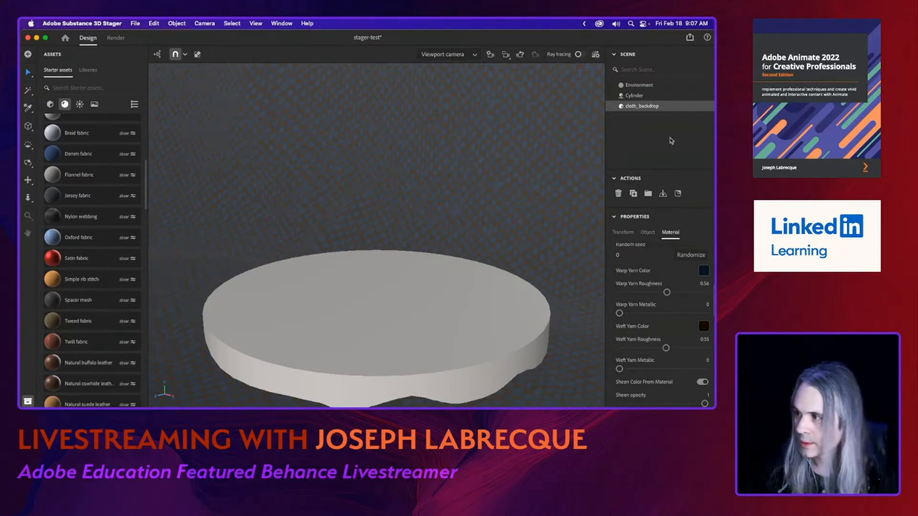
pyautogui.click(651, 96)
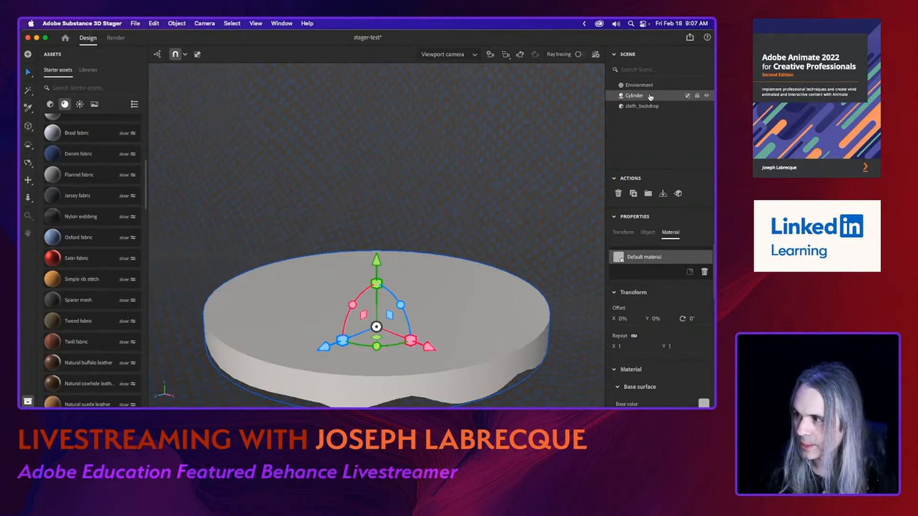
pyautogui.scroll(-4, 632, 351)
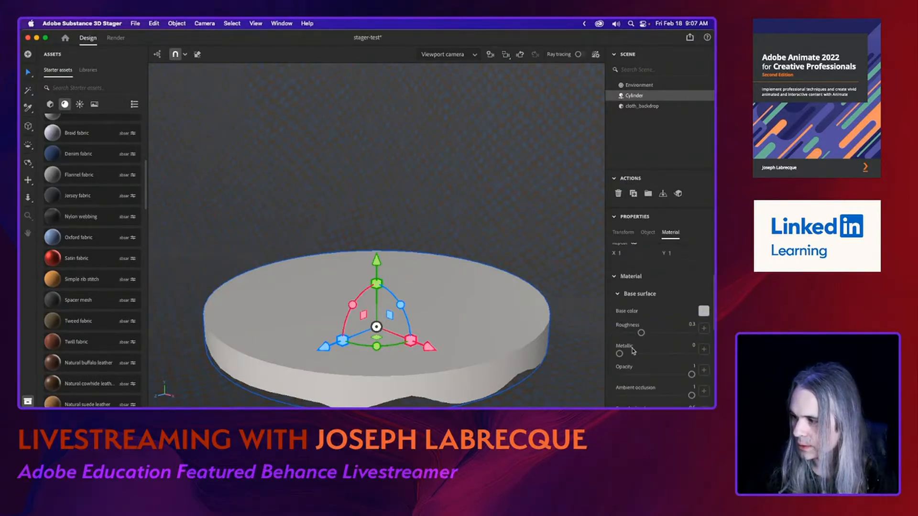
pyautogui.scroll(-10, 61, 298)
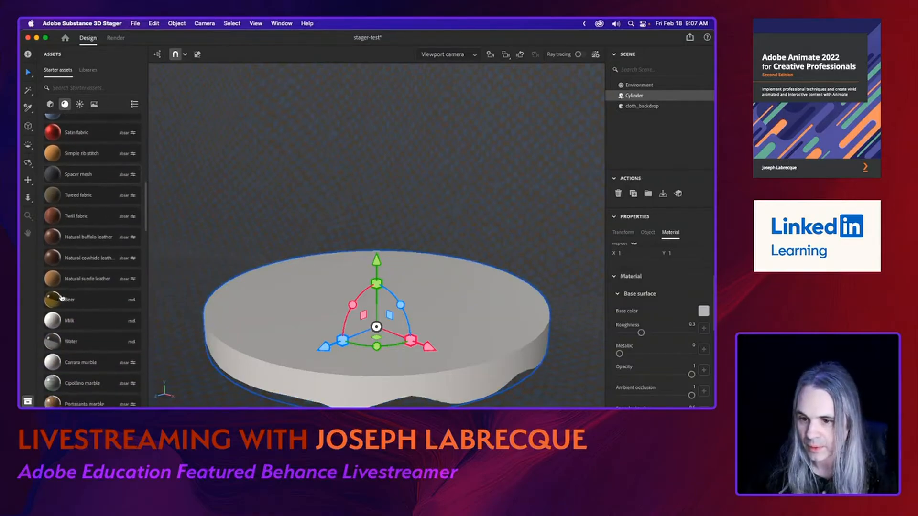
pyautogui.scroll(-3, 61, 297)
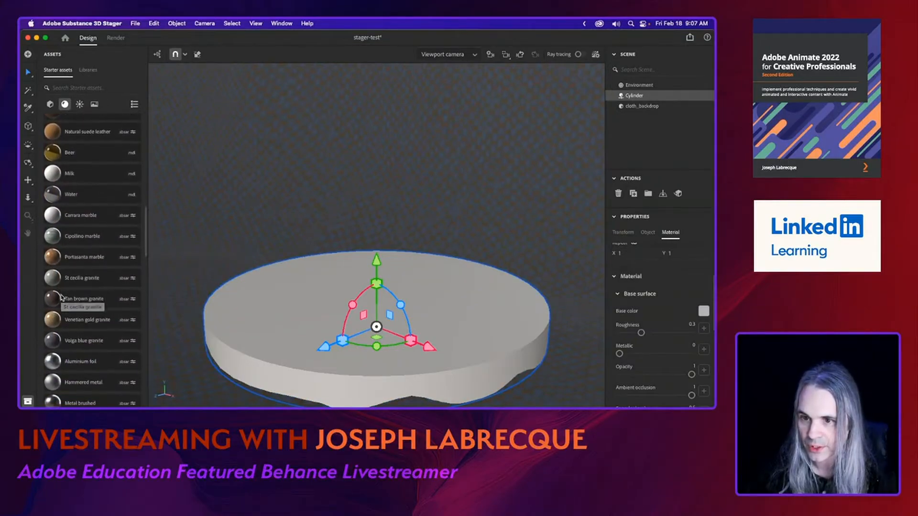
pyautogui.scroll(-1, 61, 297)
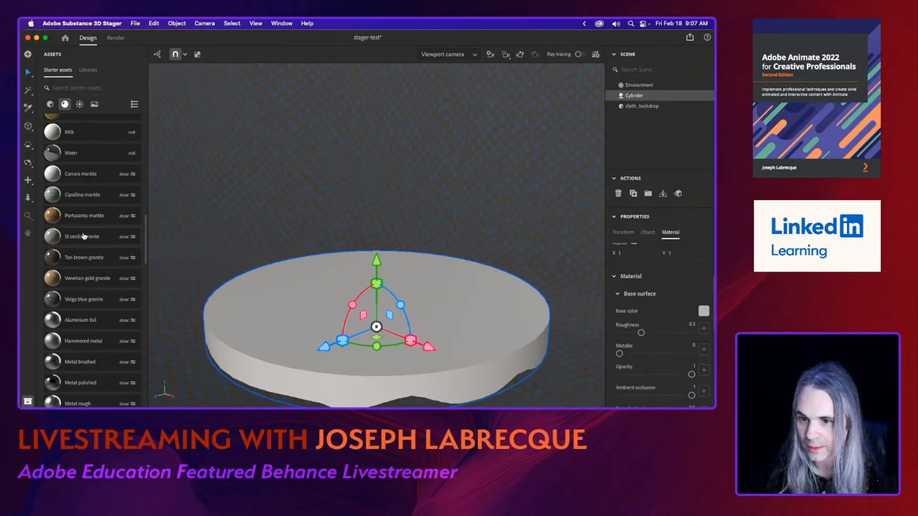
pyautogui.click(84, 303)
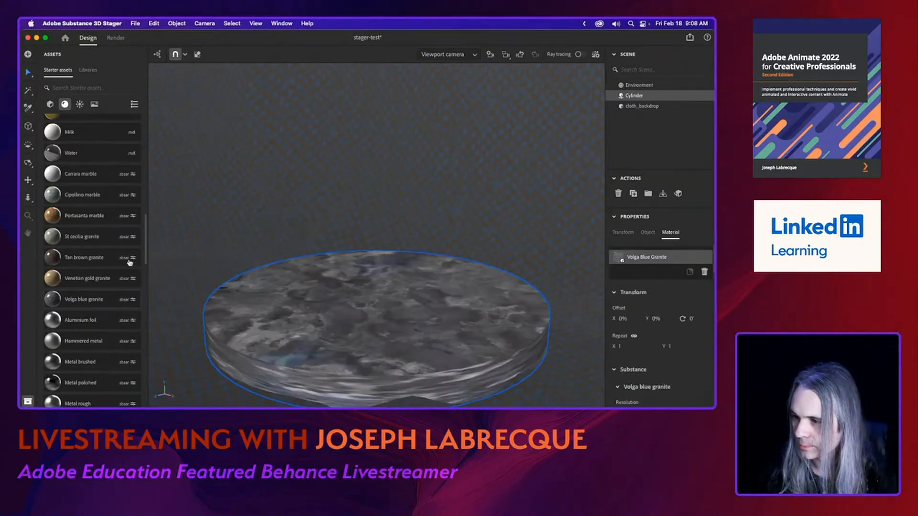
# Replace the cylinder's material with Carrara marble while ray tracing is on, and switch ray tracing back off.
pyautogui.click(581, 55)
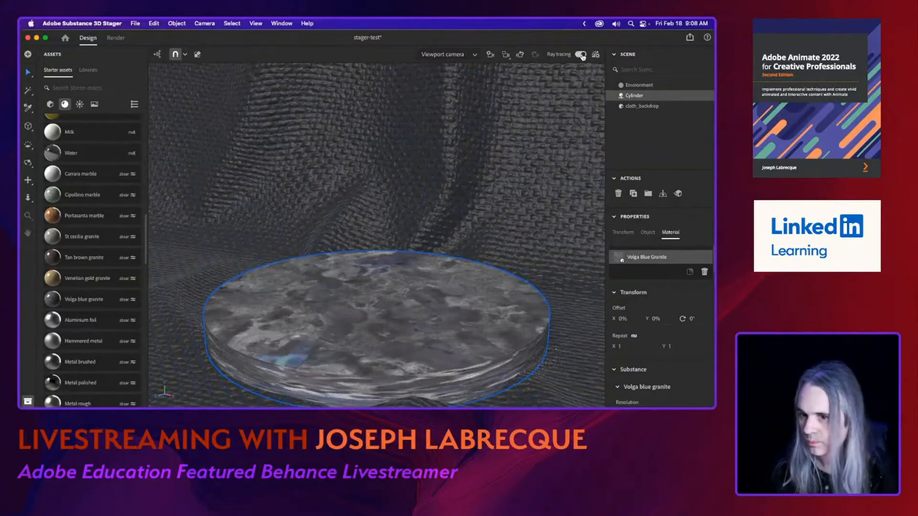
pyautogui.click(581, 55)
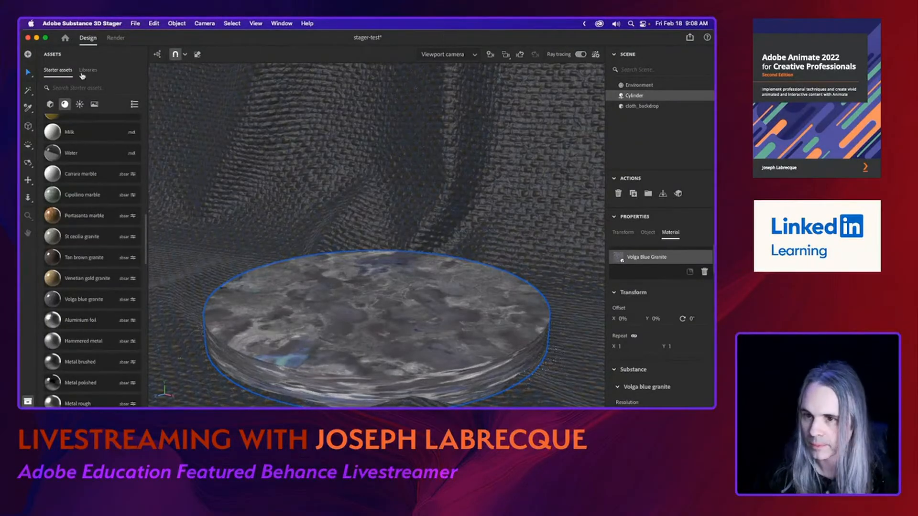
pyautogui.click(81, 175)
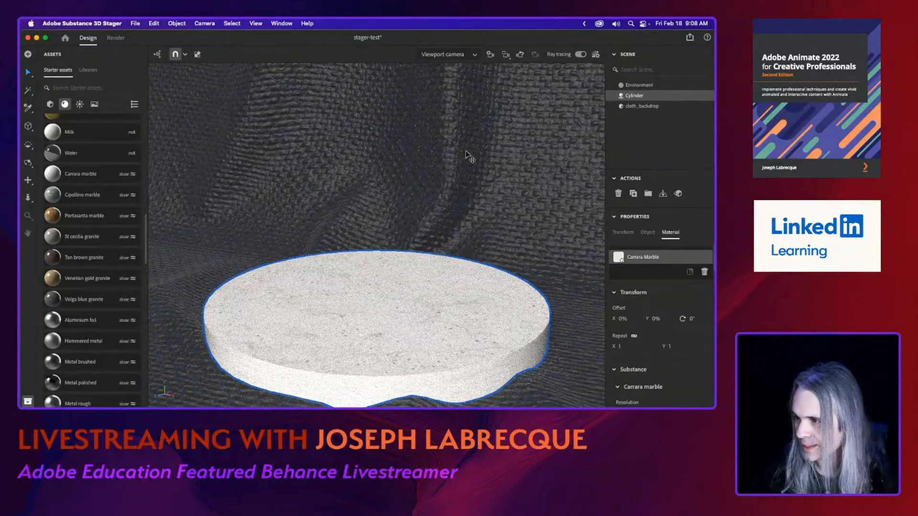
pyautogui.click(580, 54)
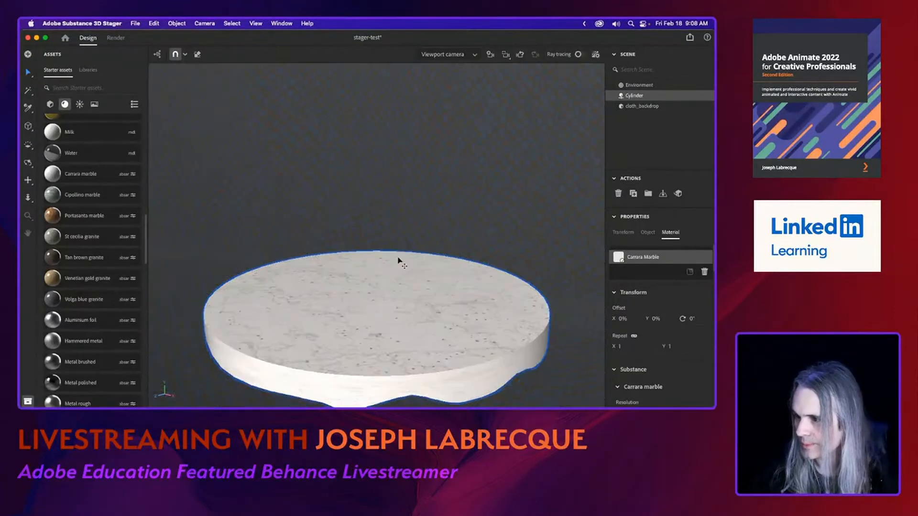
# Look through the starter 3D models and try a search for "sku", clearing the search text again.
pyautogui.scroll(1, 56, 233)
pyautogui.click(50, 104)
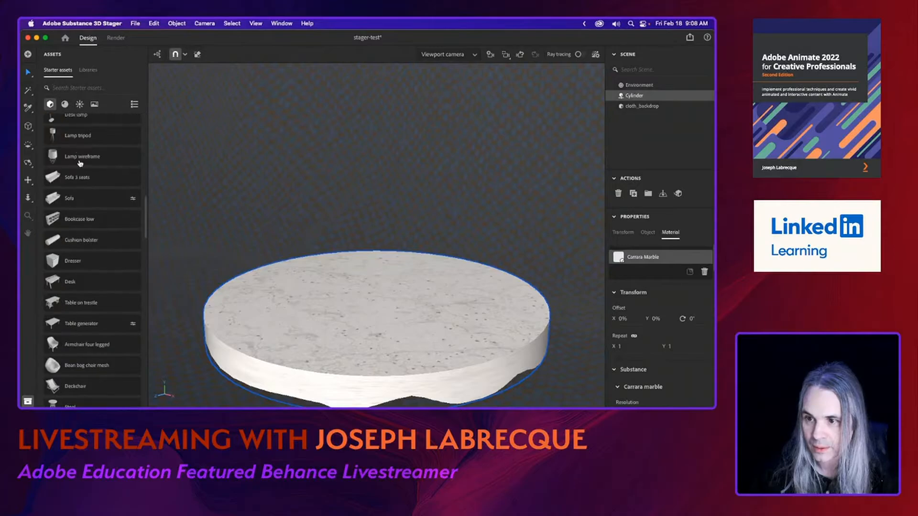
pyautogui.scroll(-10, 94, 236)
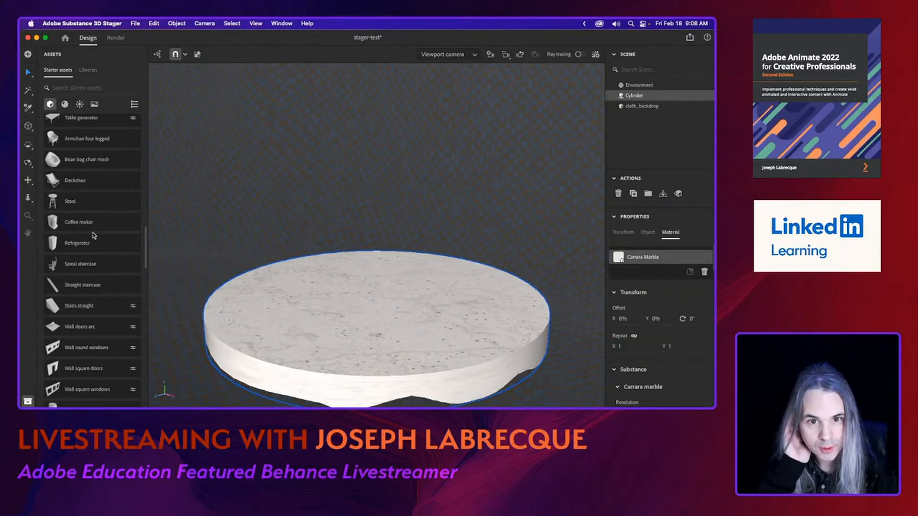
pyautogui.scroll(-20, 94, 235)
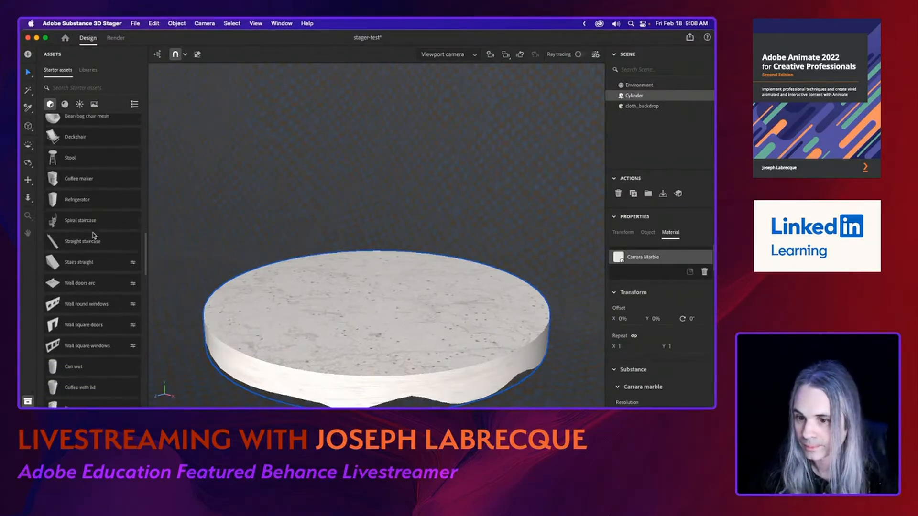
pyautogui.scroll(-2, 93, 235)
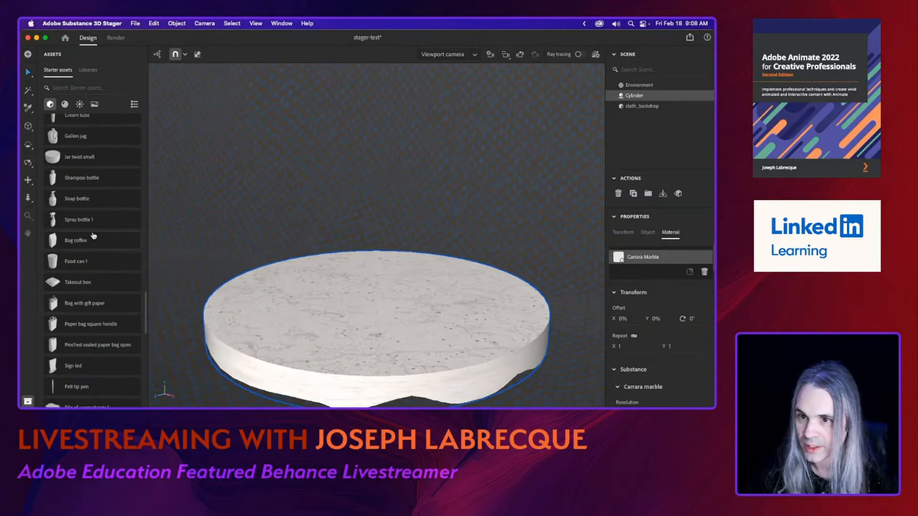
pyautogui.scroll(-4, 94, 236)
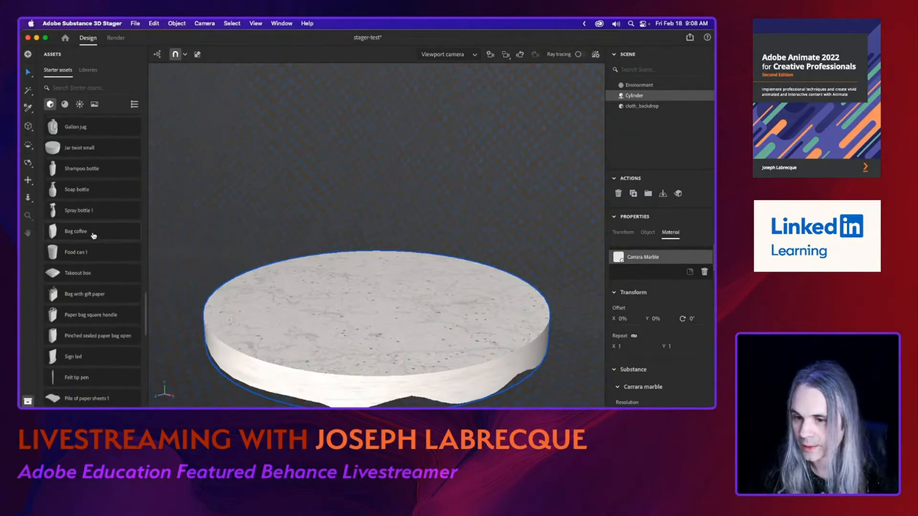
pyautogui.click(88, 88)
pyautogui.write('sku')
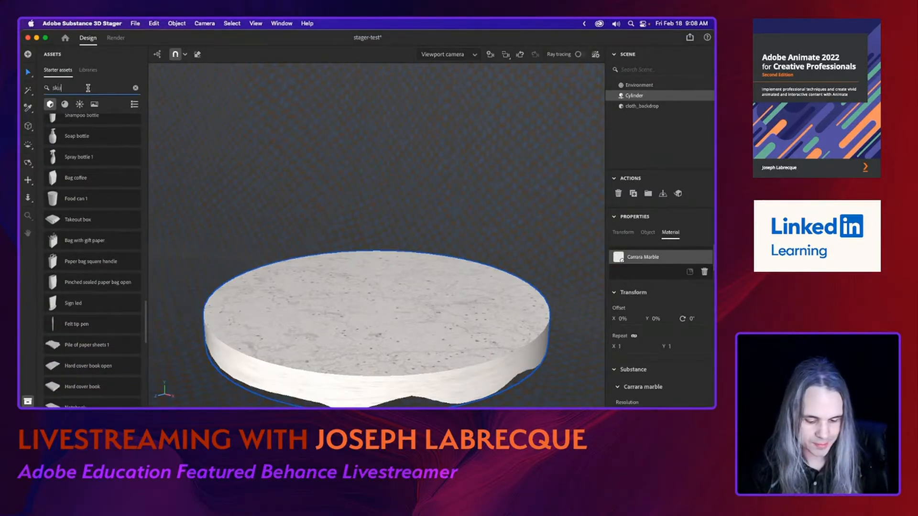
pyautogui.press('BackSpace')
pyautogui.press('BackSpace')
pyautogui.press('BackSpace')
pyautogui.press('BackSpace')
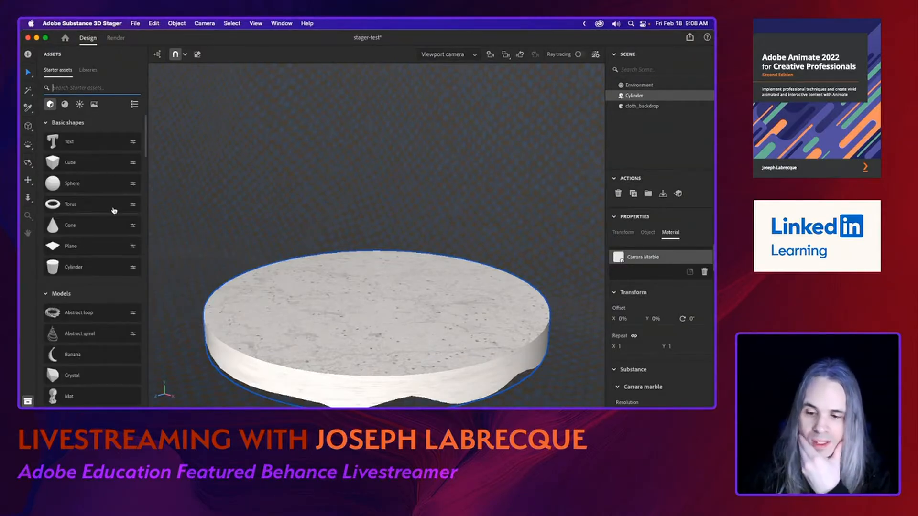
# Switch to Adobe Stock in Chrome and search the free collection for "skull".
pyautogui.scroll(-20, 114, 211)
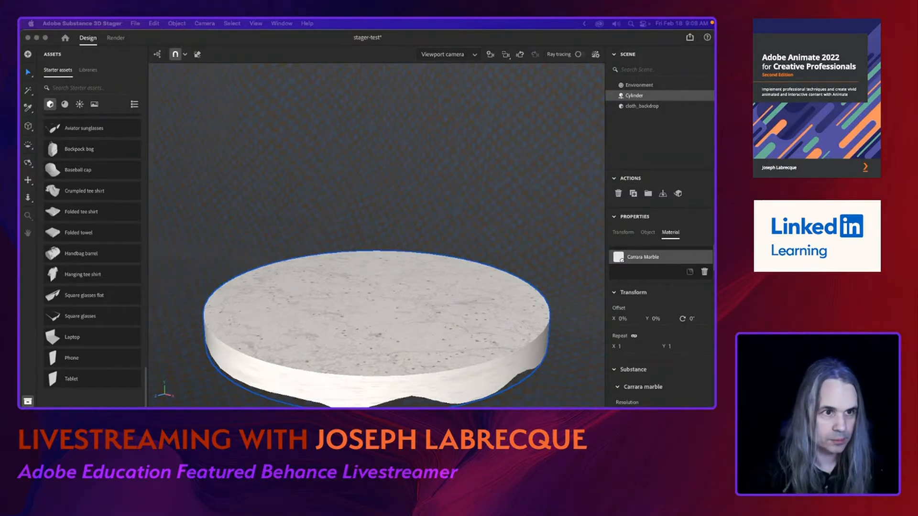
pyautogui.moveTo(19, 173); pyautogui.dragTo(445, 49)
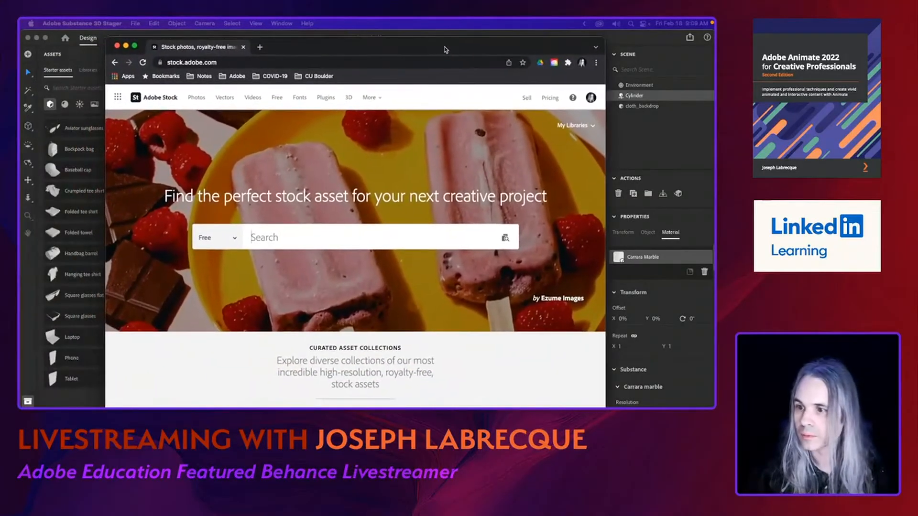
pyautogui.click(278, 239)
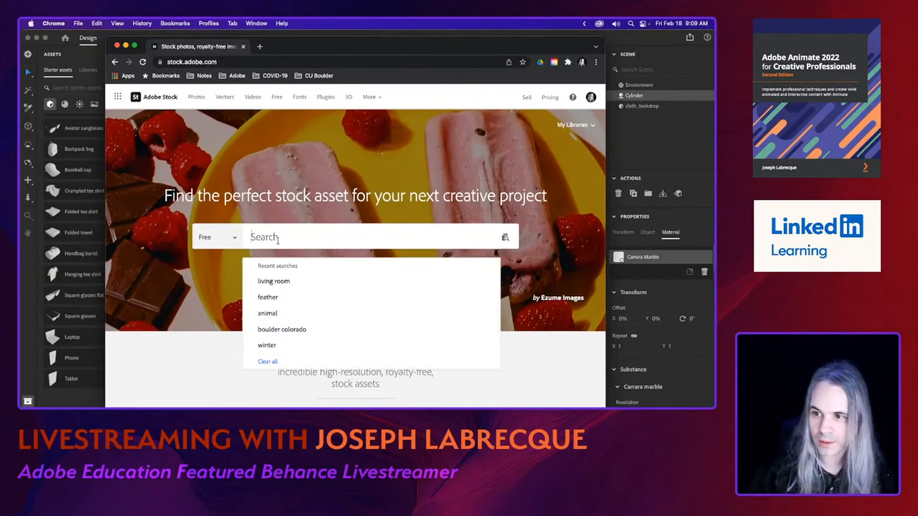
pyautogui.write('skull')
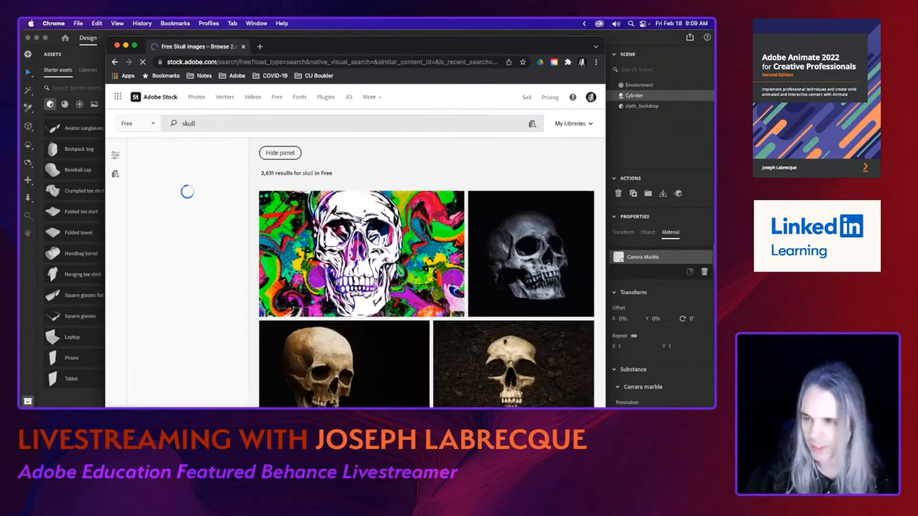
# Filter the free skull results to the 3D asset type.
pyautogui.scroll(-5, 490, 330)
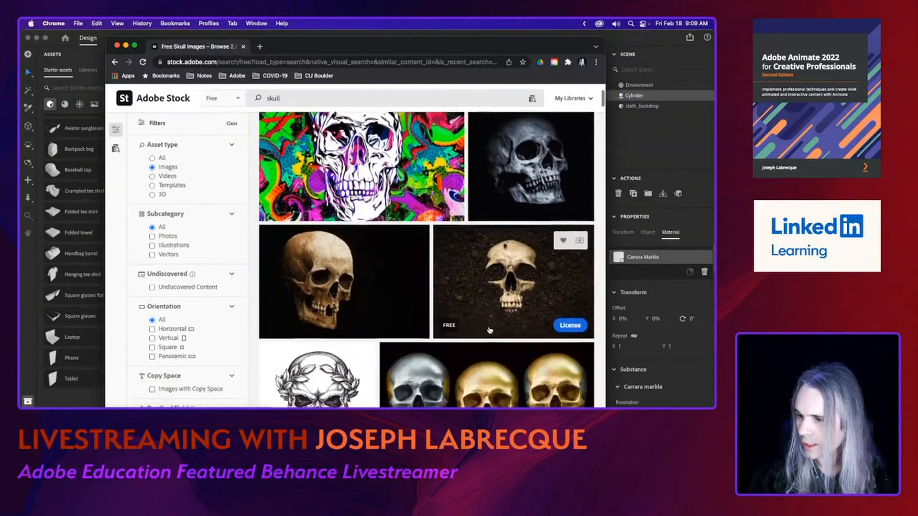
pyautogui.scroll(-1, 490, 331)
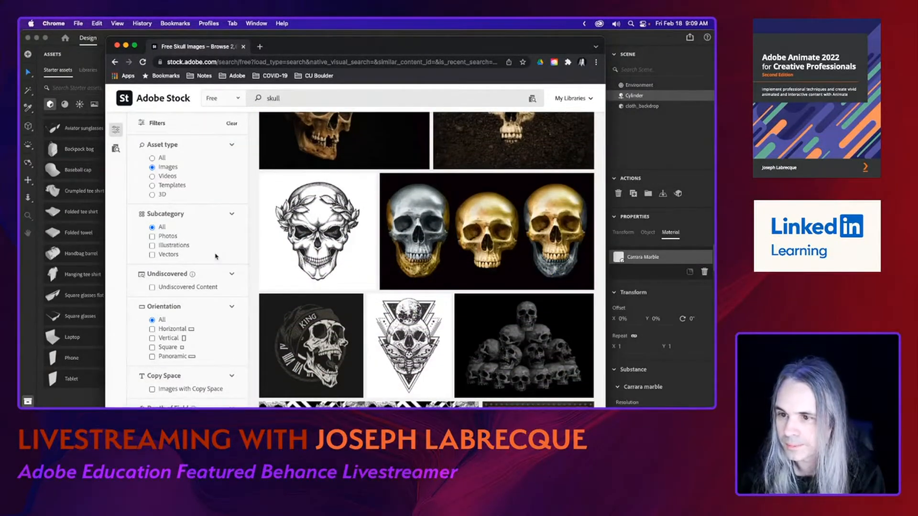
pyautogui.scroll(-1, 215, 257)
pyautogui.click(152, 178)
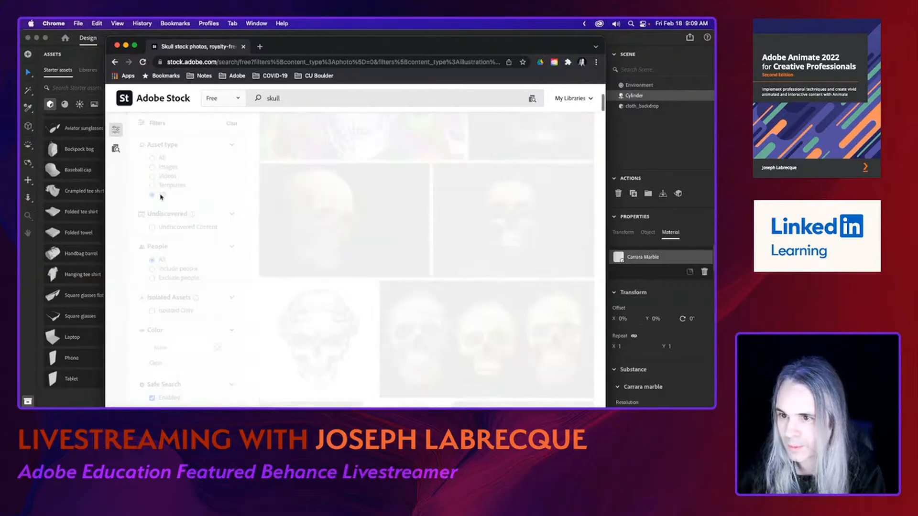
# Compare the 3D skull results and license the free Human skull model for download.
pyautogui.scroll(-2, 376, 278)
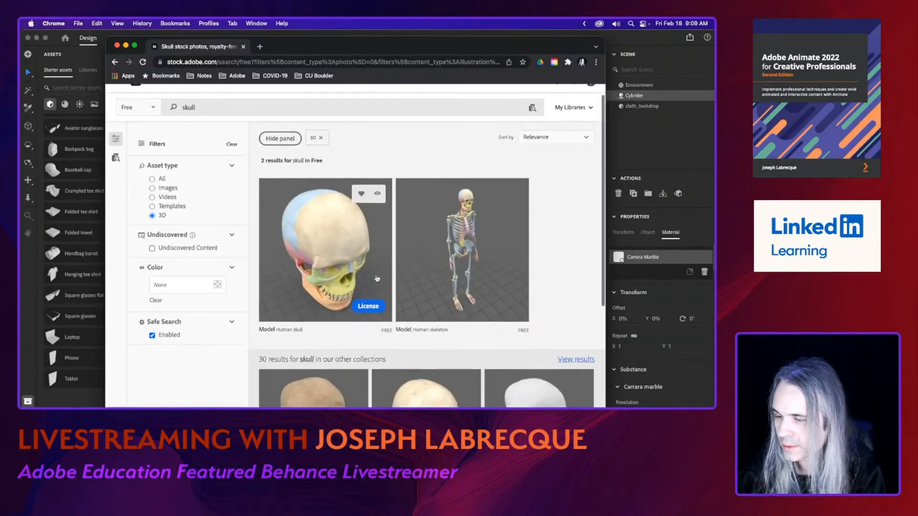
pyautogui.scroll(-4, 377, 279)
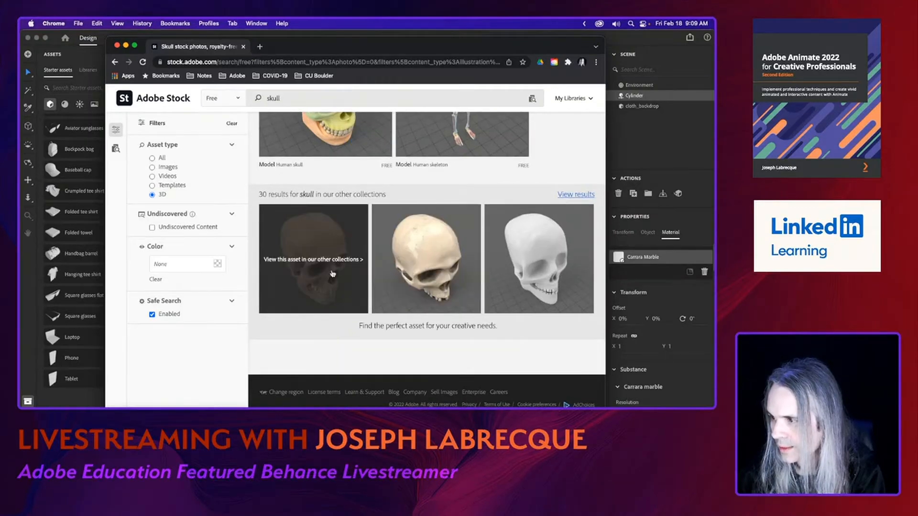
pyautogui.scroll(1, 379, 256)
pyautogui.scroll(4, 378, 257)
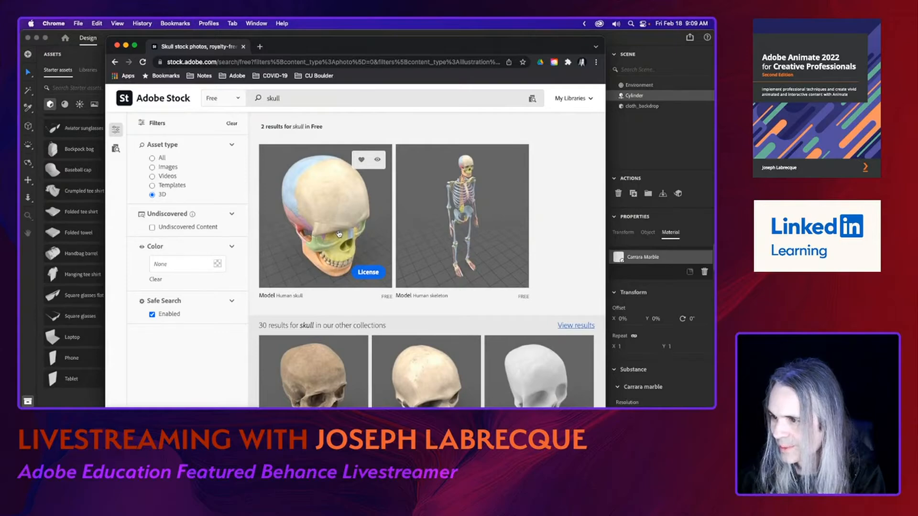
pyautogui.click(373, 273)
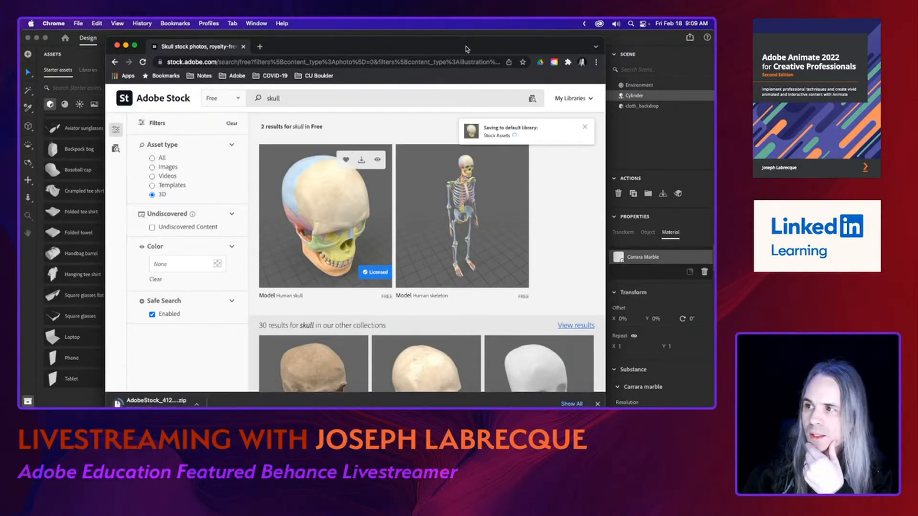
# Switch back to Substance 3D Stager and import human_skull_1111.obj from the AdobeStock_412961064 folder in Downloads, generating UVs if none are found.
pyautogui.moveTo(467, 47); pyautogui.dragTo(20, 48)
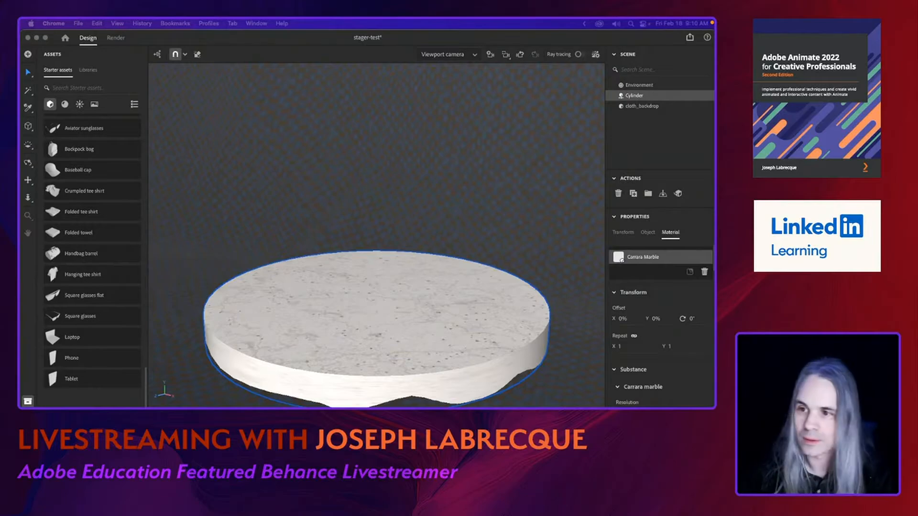
pyautogui.click(133, 65)
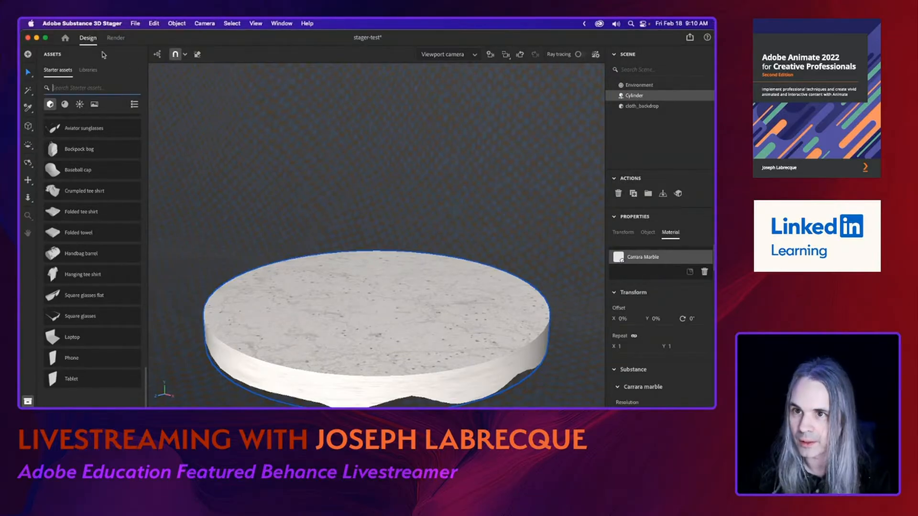
pyautogui.click(136, 23)
pyautogui.moveTo(155, 115)
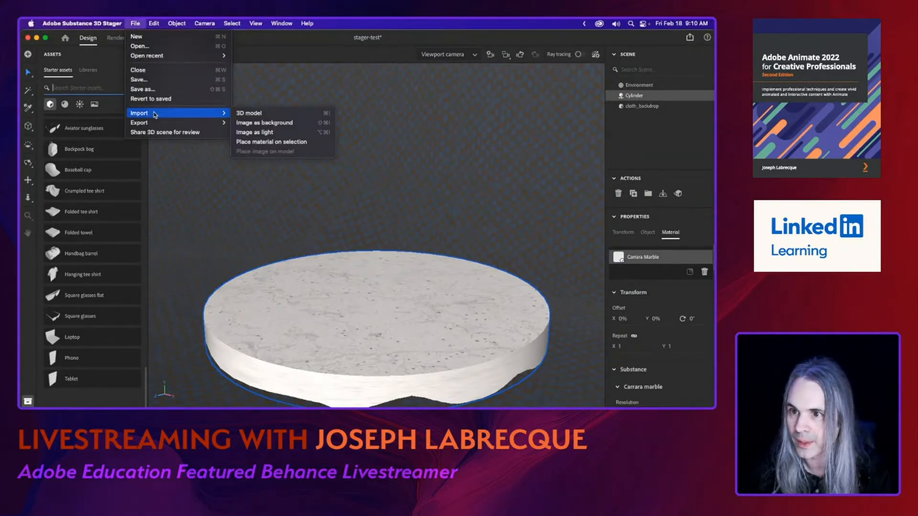
pyautogui.click(292, 116)
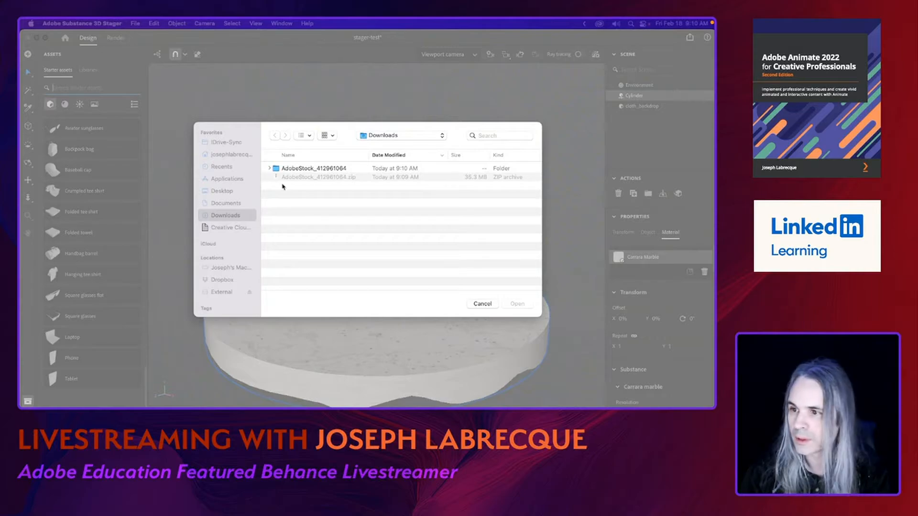
pyautogui.click(270, 168)
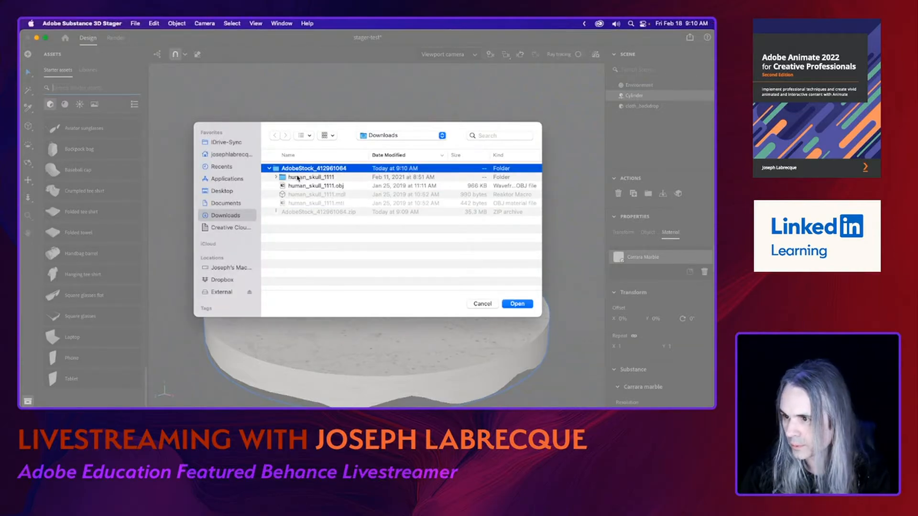
pyautogui.click(305, 187)
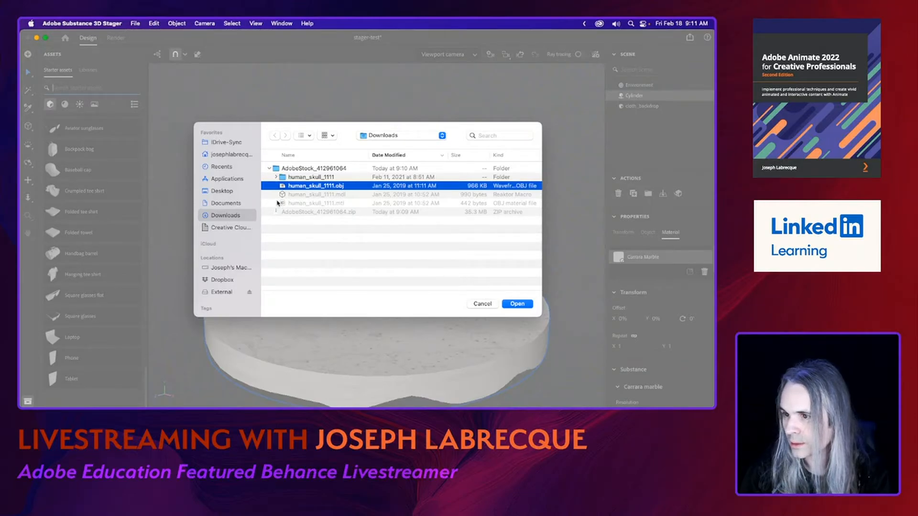
pyautogui.click(276, 178)
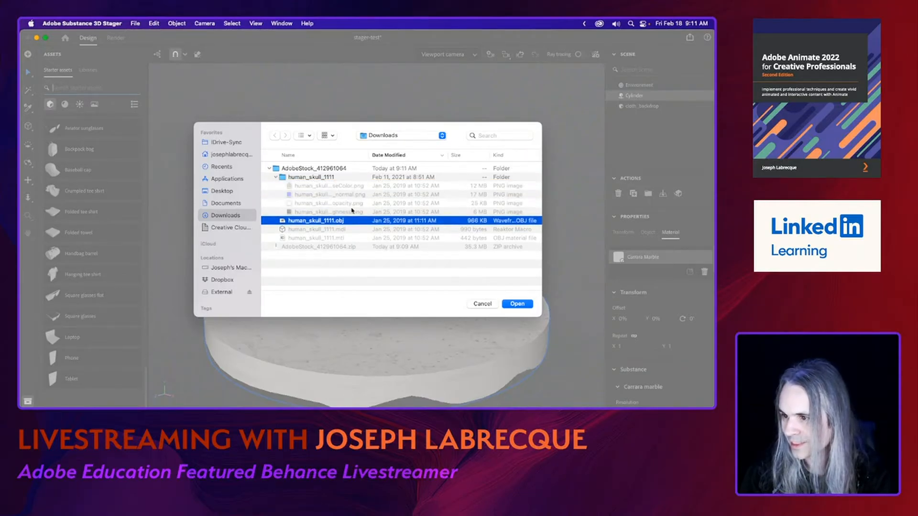
pyautogui.click(517, 304)
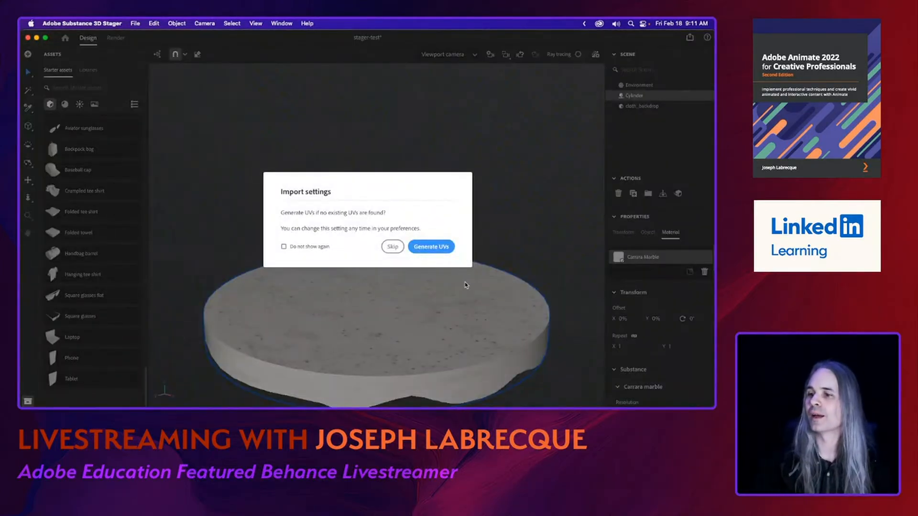
pyautogui.click(418, 247)
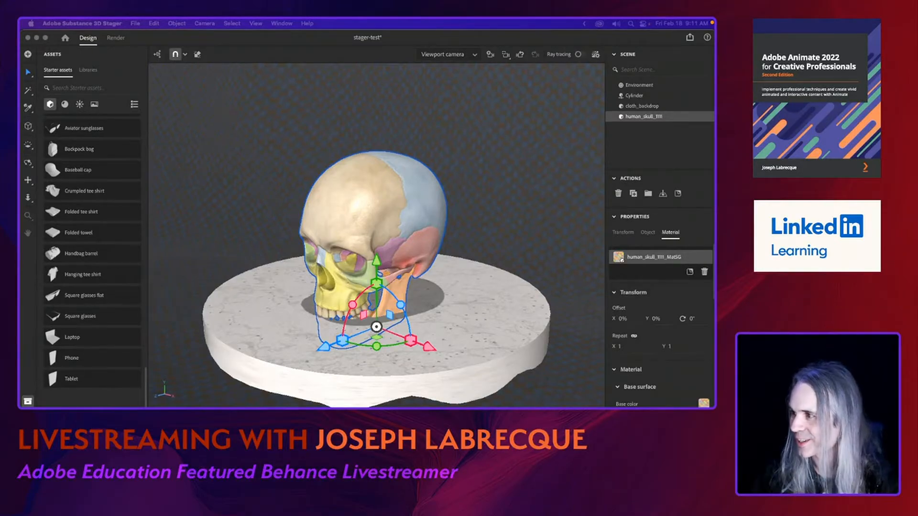
# Tilt the skull backward so it leans on the marble pedestal, and shift it slightly toward the pedestal's front.
pyautogui.click(356, 305)
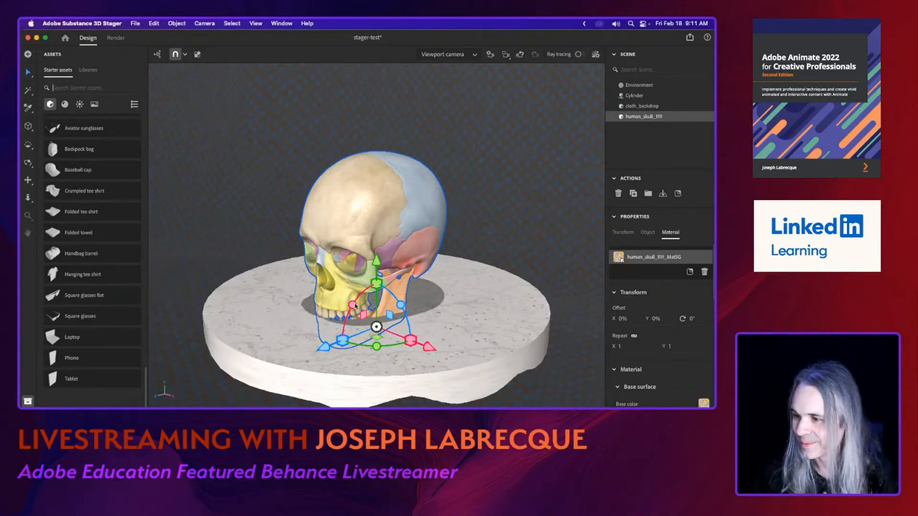
pyautogui.moveTo(358, 306); pyautogui.dragTo(373, 270)
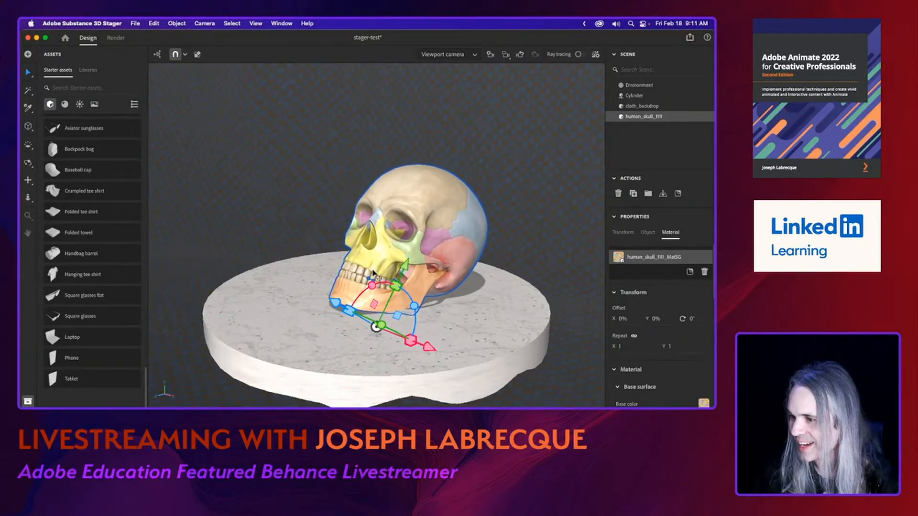
pyautogui.moveTo(447, 231); pyautogui.dragTo(432, 241)
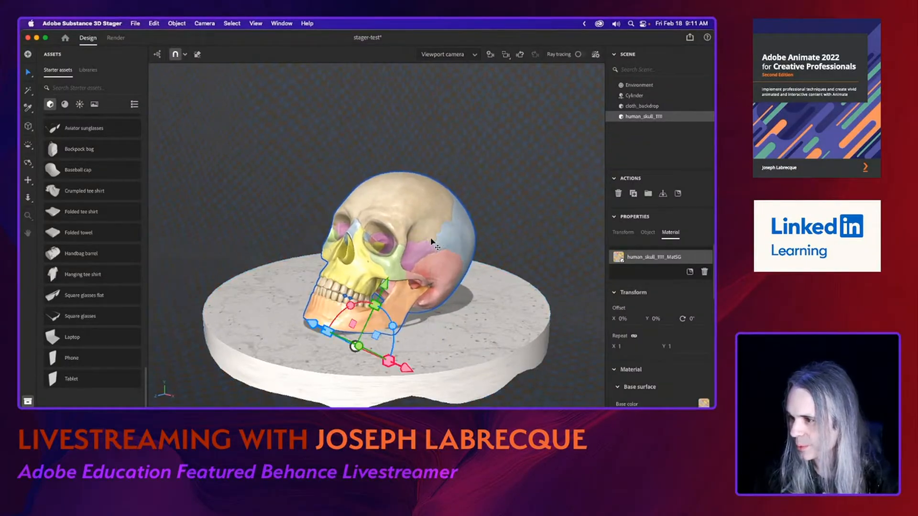